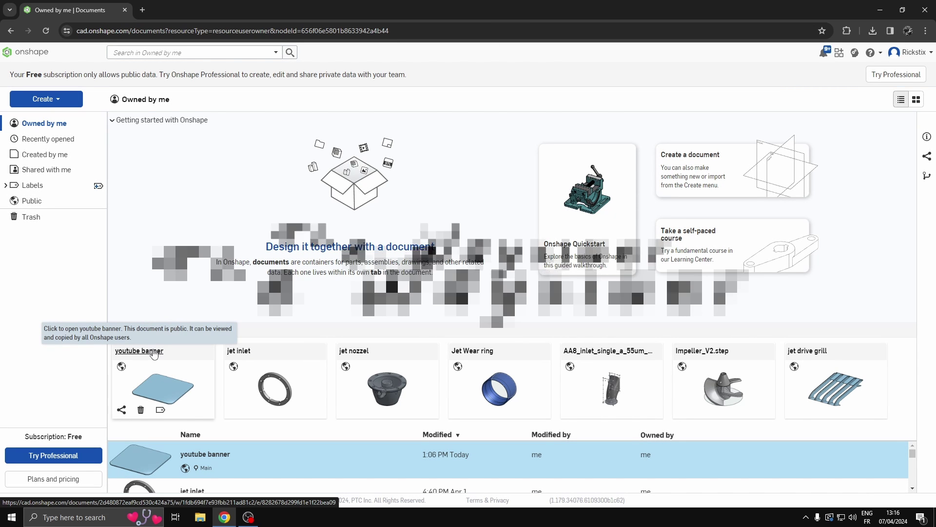
Open the "youtube banner" document and start a new sketch on the Top plane.
click(154, 353)
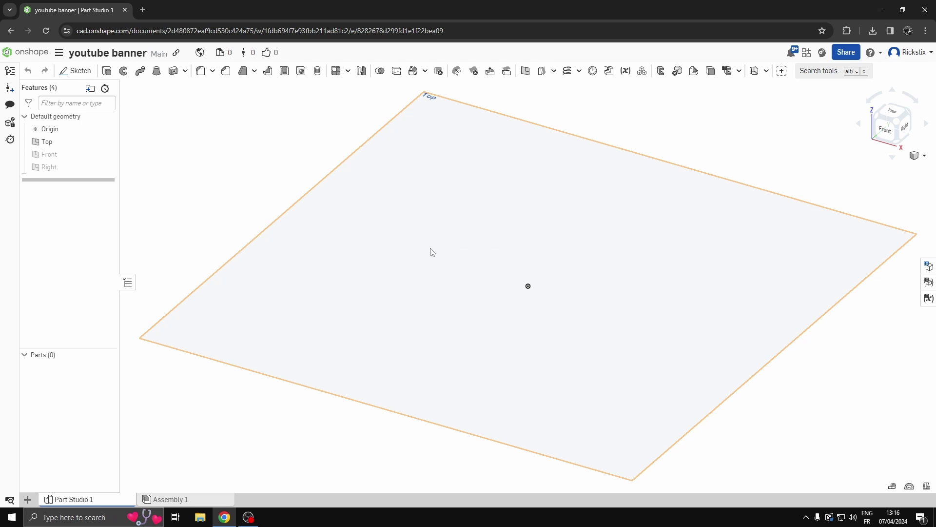
right_drag(406, 253, 580, 275)
right_drag(476, 277, 464, 274)
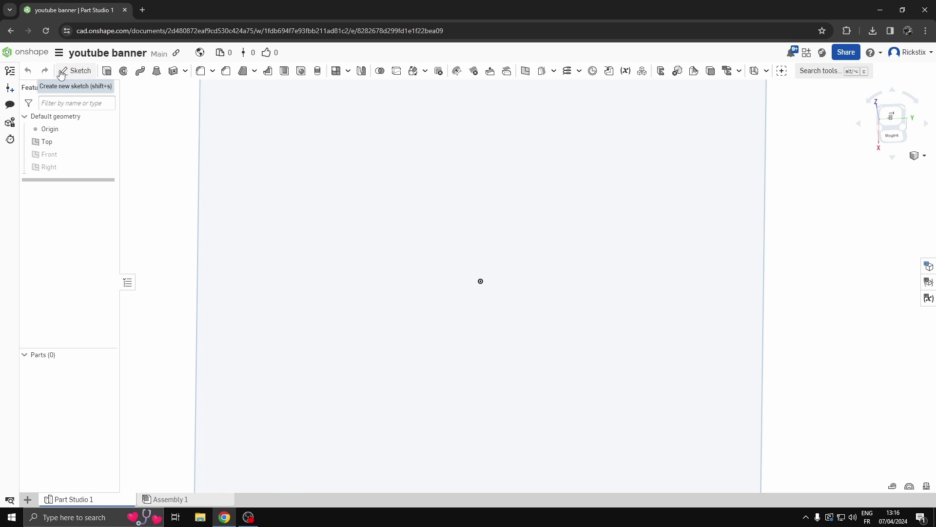
click(37, 55)
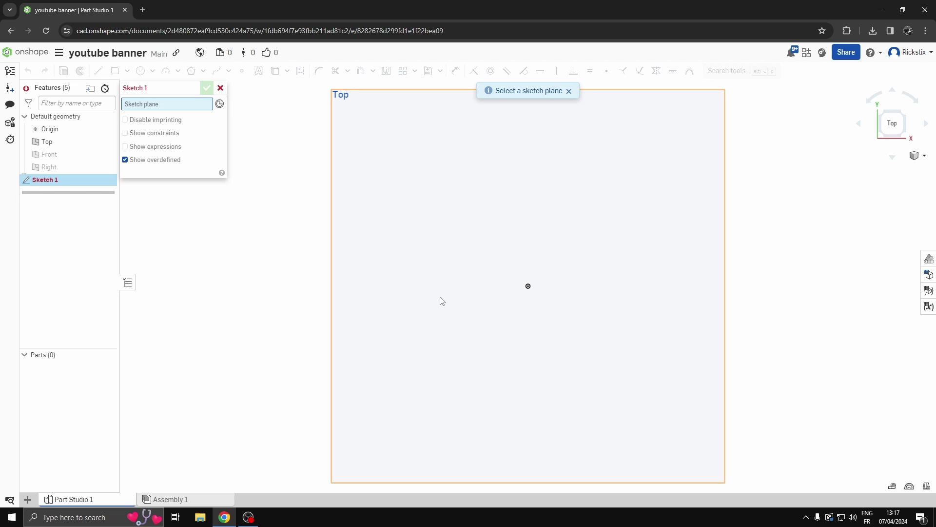
click(427, 249)
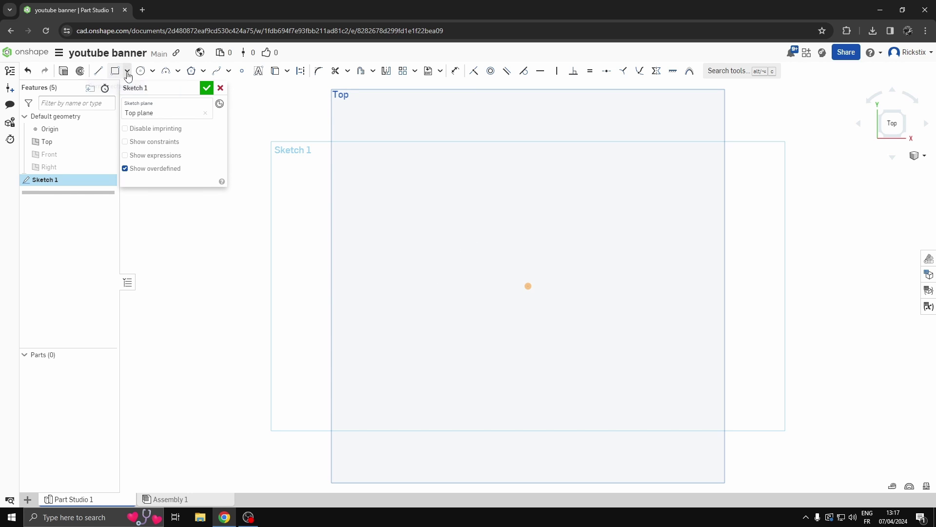
Draw a center point rectangle about 15 cm wide and 13 cm high, centred on the origin.
click(127, 73)
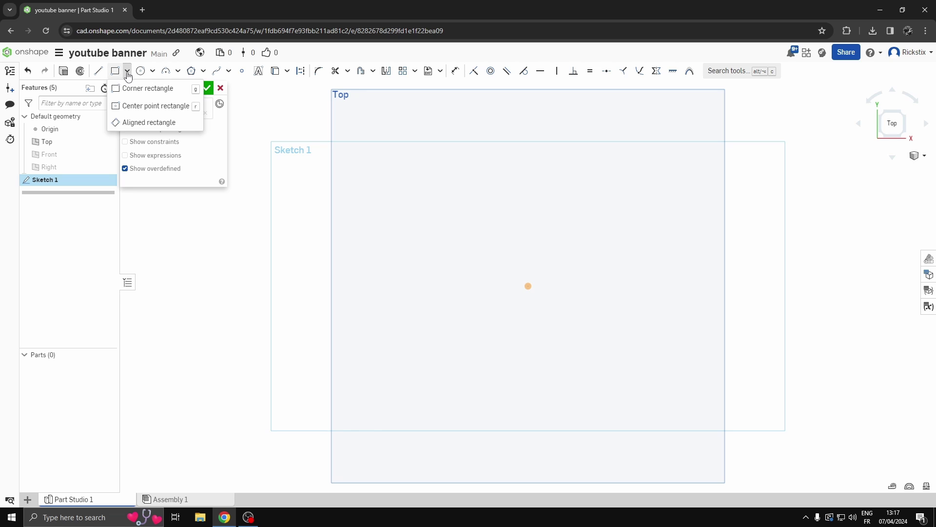
click(128, 107)
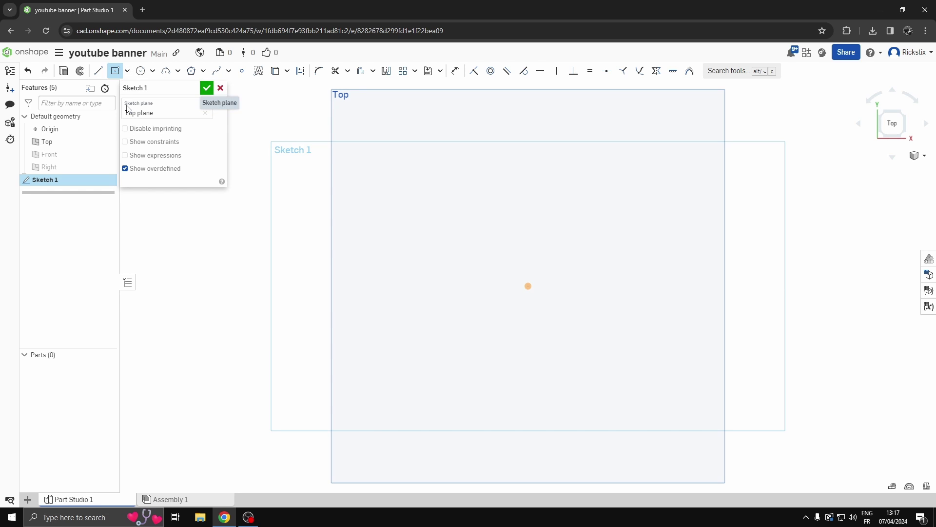
click(527, 286)
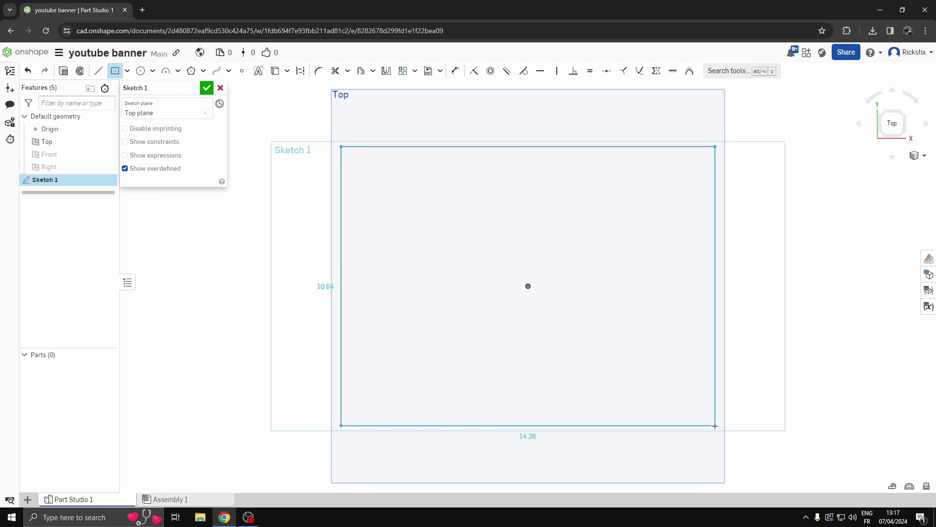
click(725, 457)
key(Escape)
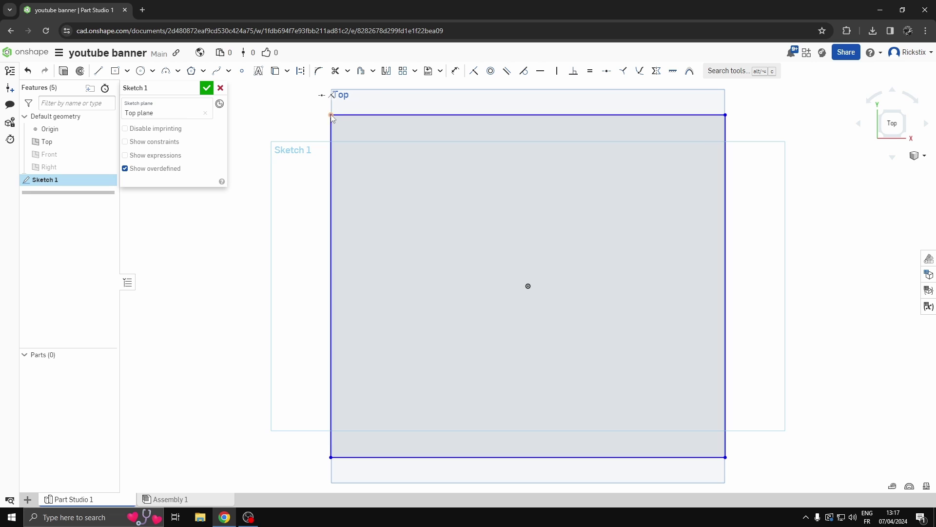
Dimension the rectangle's width to 18 cm.
click(454, 73)
click(724, 114)
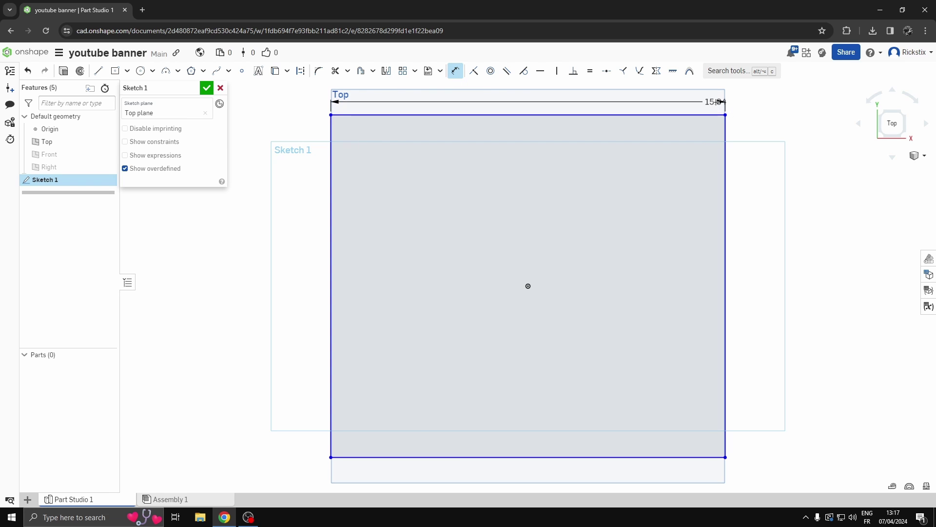
click(715, 103)
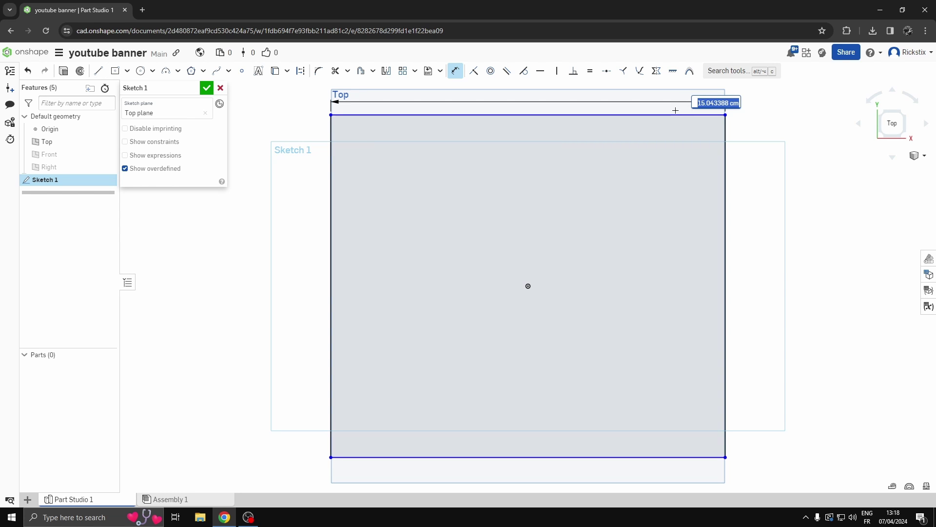
text(18)
key(Return)
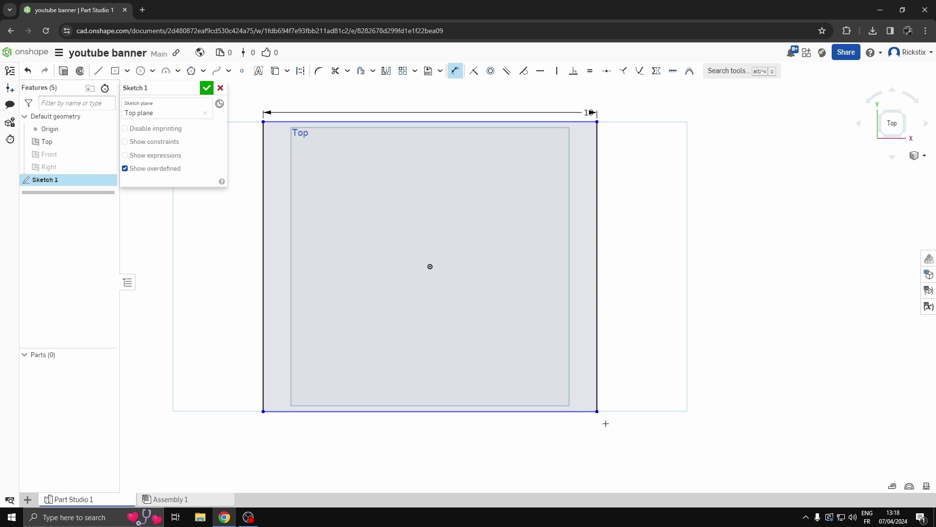
Dimension the rectangle's height to 18 cm, then move the width dimension farther above the rectangle and accept the sketch.
click(597, 412)
click(675, 414)
text(18)
key(Return)
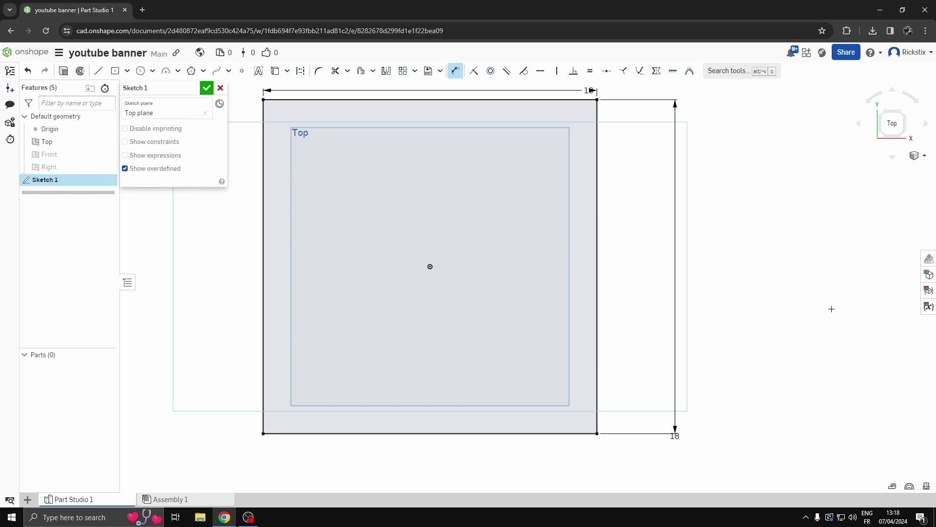
mouse_move(490, 264)
middle_down()
mouse_move(522, 301)
mouse_move(541, 278)
middle_up()
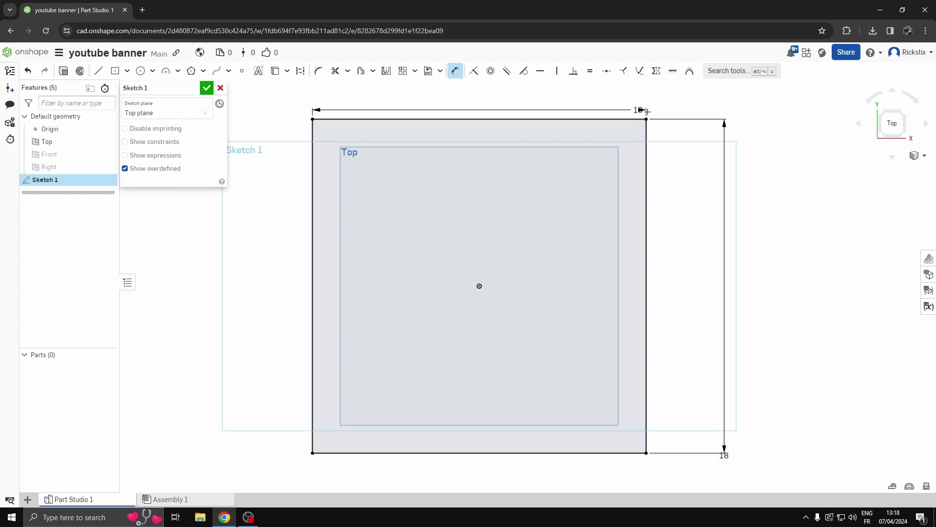
drag(638, 110, 640, 86)
click(207, 88)
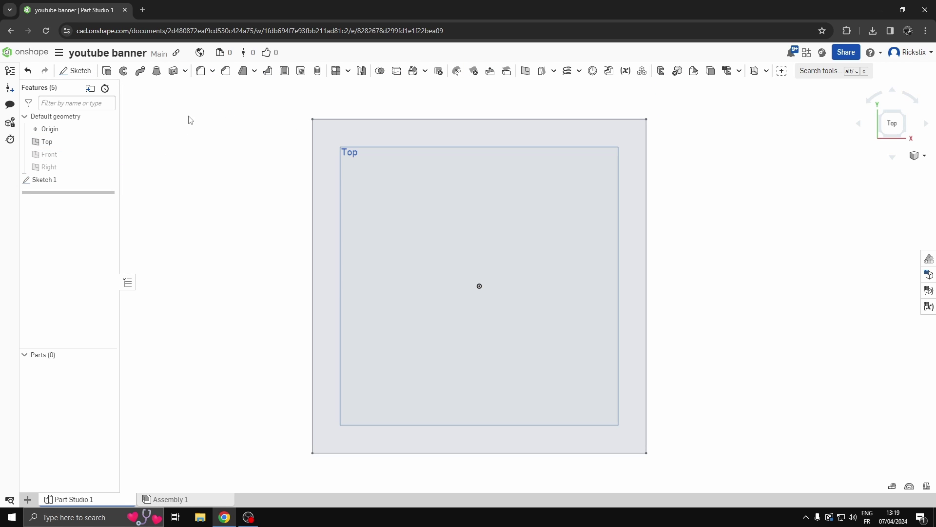
Reopen Sketch 1 and draw outward-curving arcs across the rectangle's four corners, with radii of about 1.1 to 1.4 cm.
double_click(47, 179)
click(178, 70)
click(184, 88)
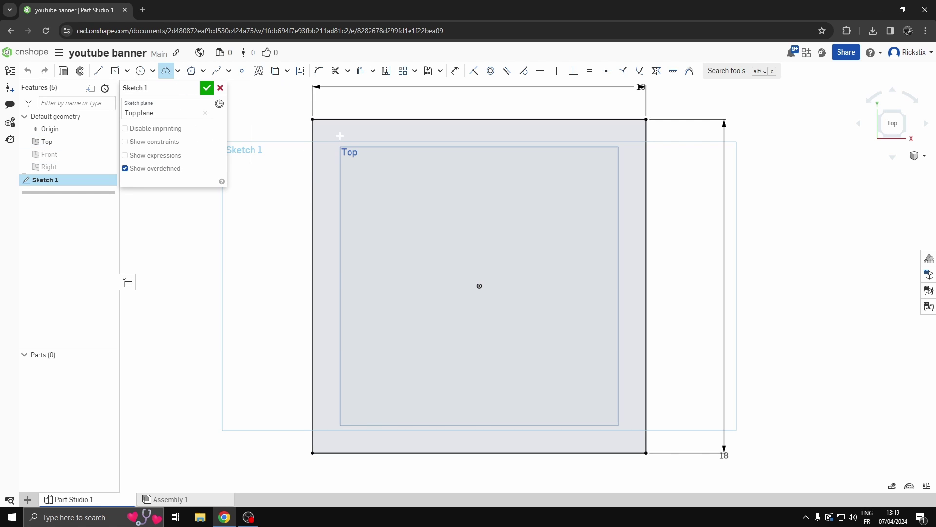
click(340, 120)
click(347, 121)
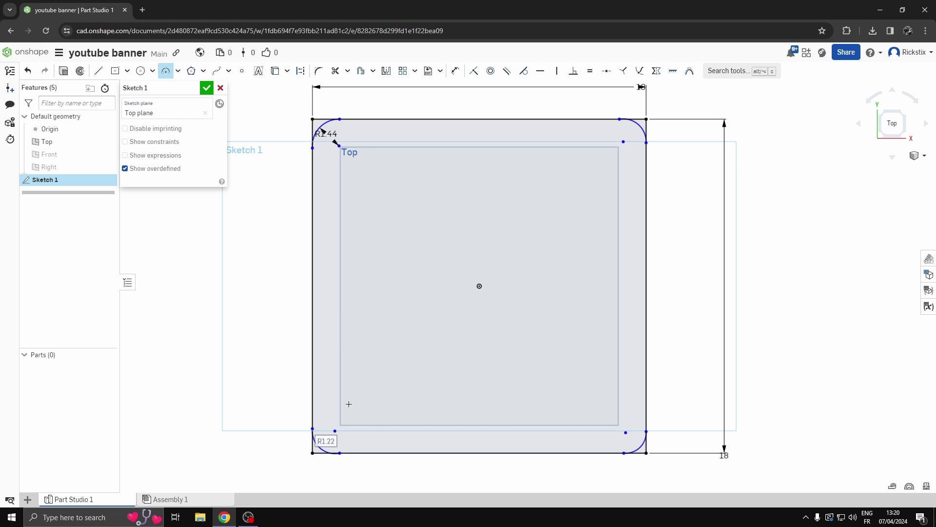
Dimension the radii of the corner arcs to 1.44 cm to match the top-left one.
click(637, 131)
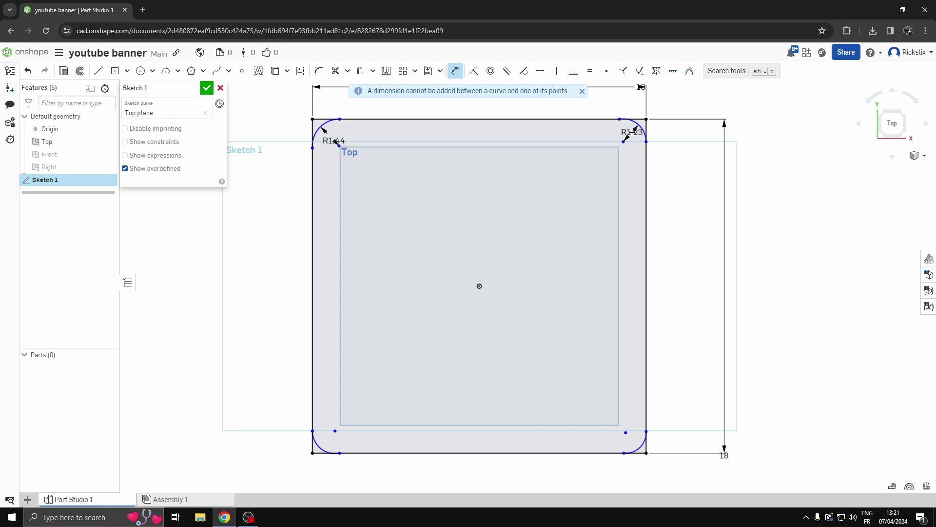
click(632, 132)
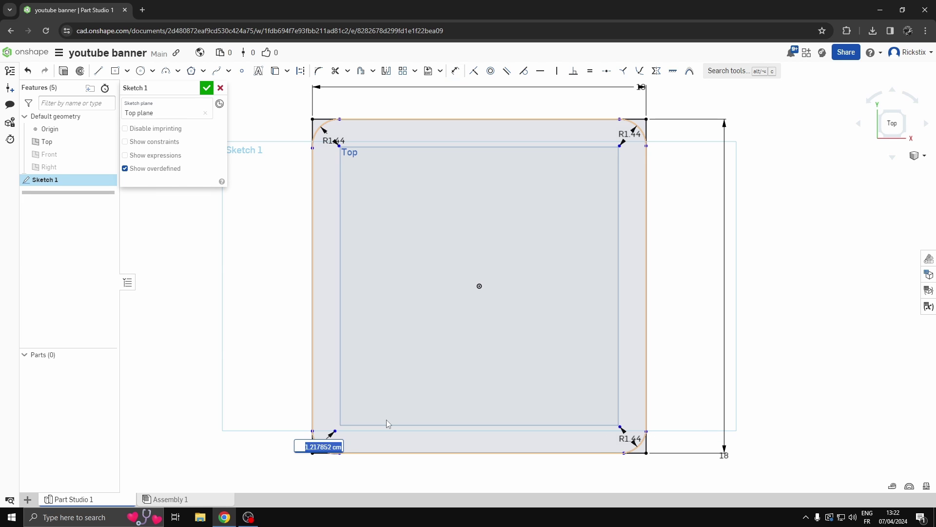
text(1.44)
key(Return)
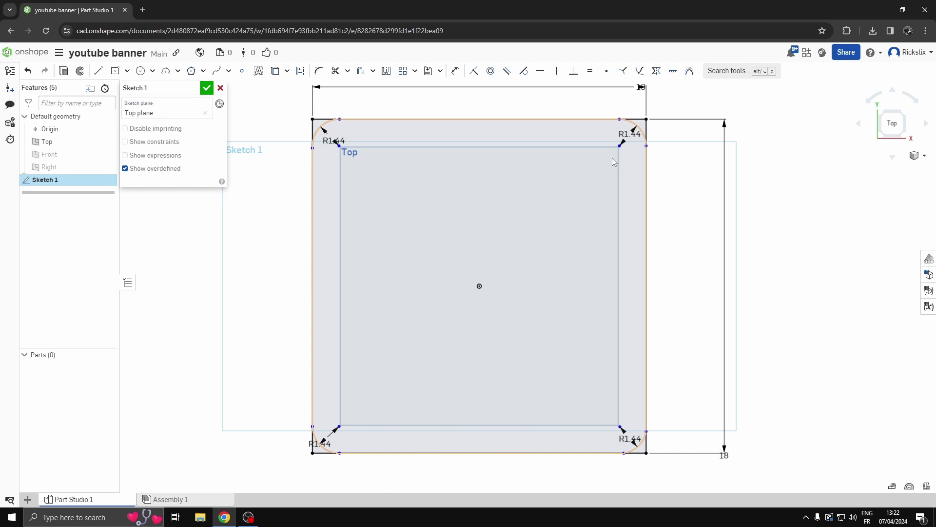
Apply tangent constraints between the corner arcs and the adjoining rectangle edges.
key(e)
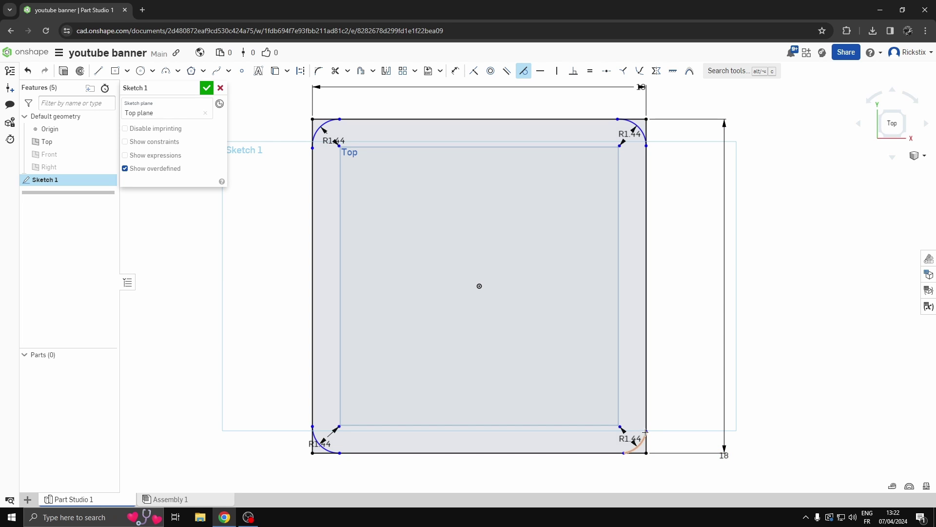
click(620, 453)
click(637, 447)
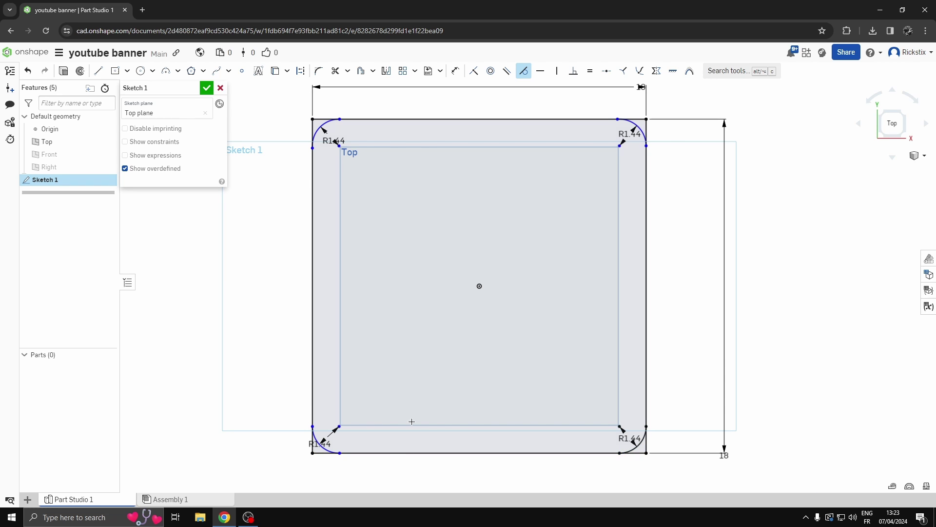
click(326, 450)
click(346, 453)
Trim away the rectangle's sharp corner segments outside the arcs.
key(m)
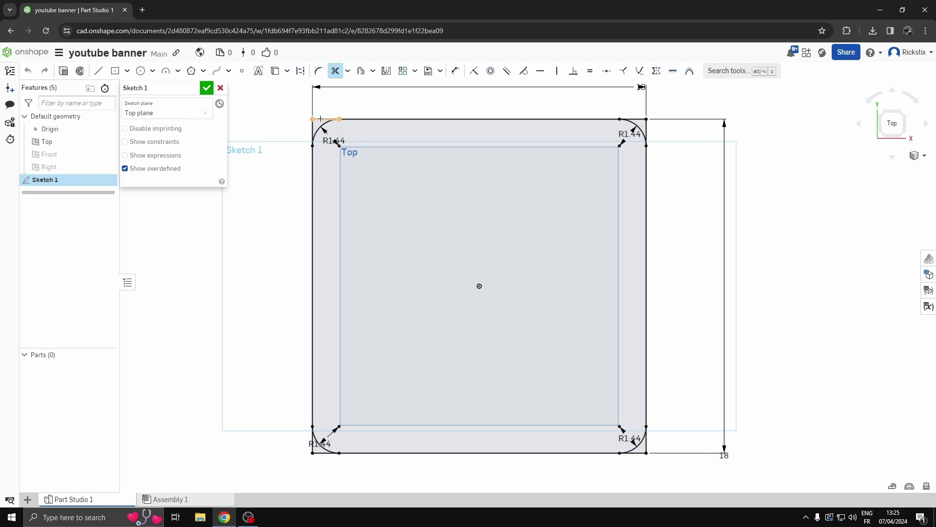
click(321, 118)
click(637, 120)
click(638, 453)
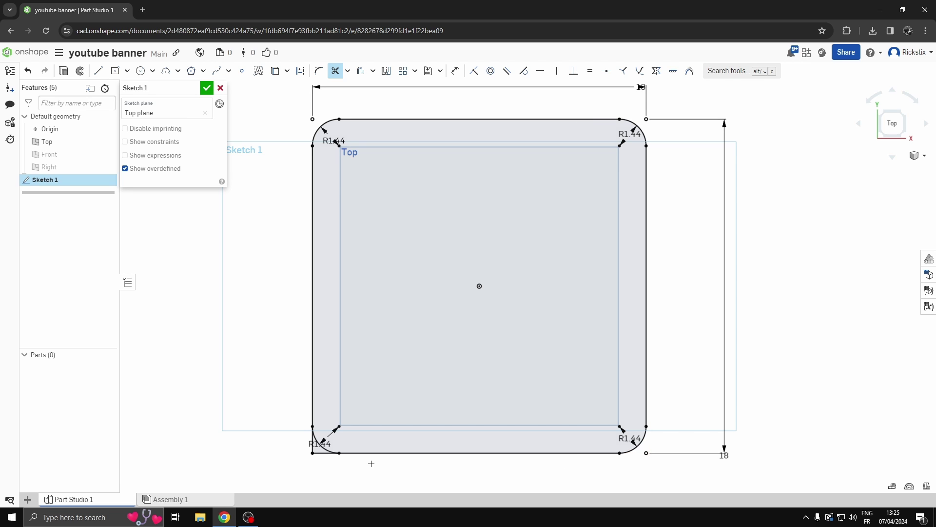
Extrude the rounded square face of Sketch 1 as a new solid with a blind depth of 0.5 cm.
click(106, 73)
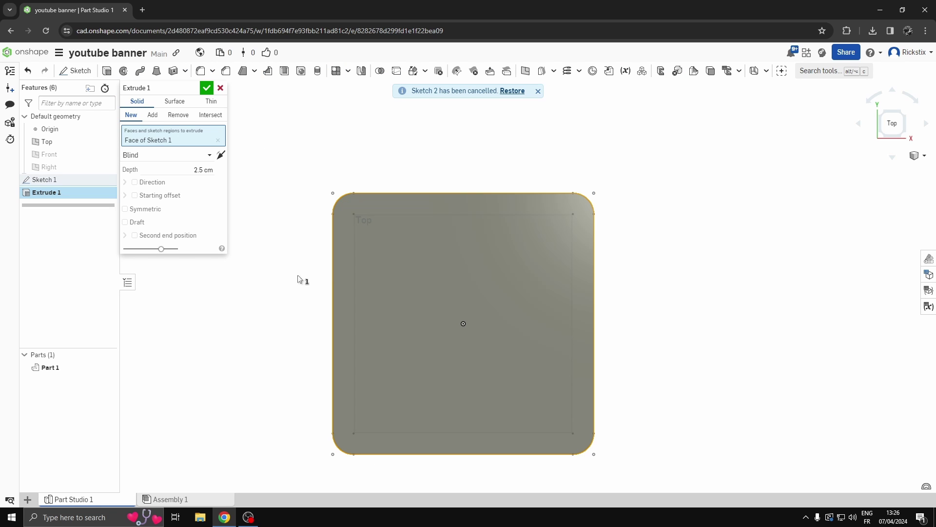
right_drag(300, 279, 294, 209)
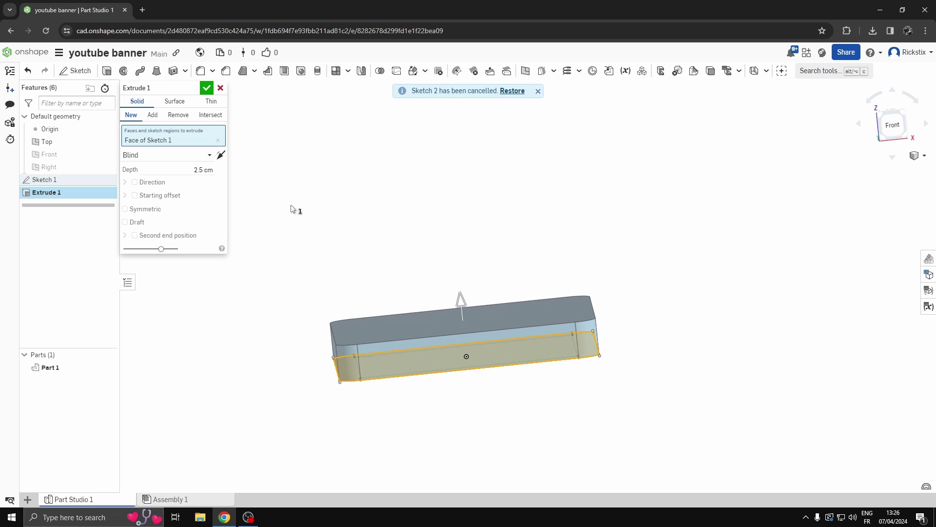
click(212, 170)
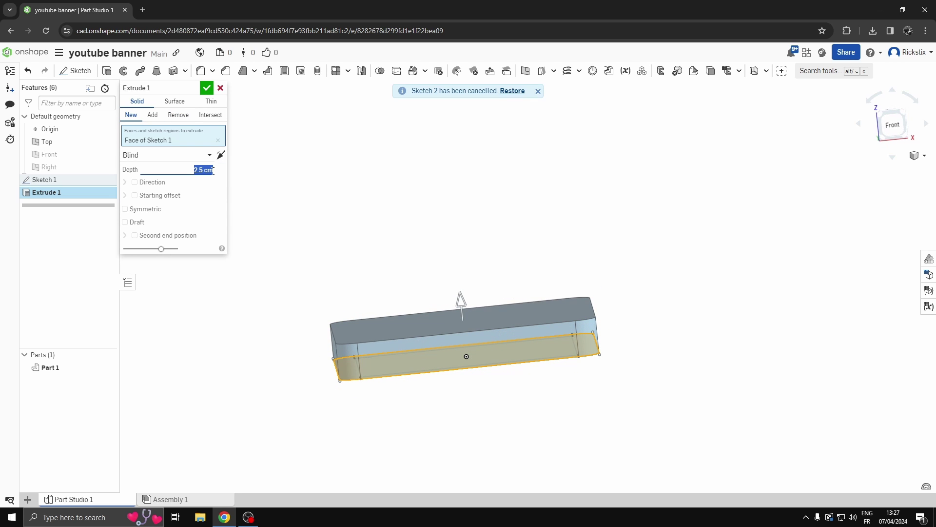
key(BackSpace)
text(0.5)
key(Return)
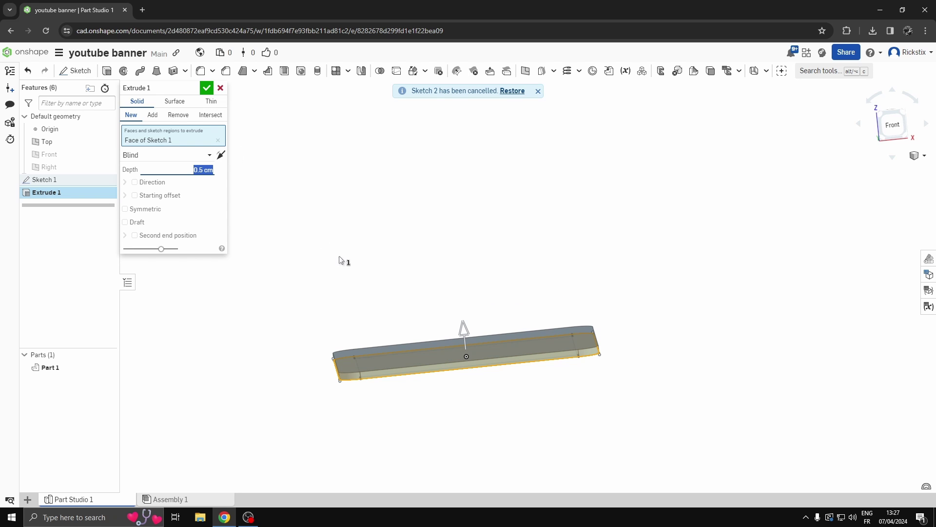
mouse_move(339, 257)
right_down()
mouse_move(334, 275)
mouse_move(335, 242)
mouse_move(338, 259)
right_up()
right_drag(338, 259, 335, 257)
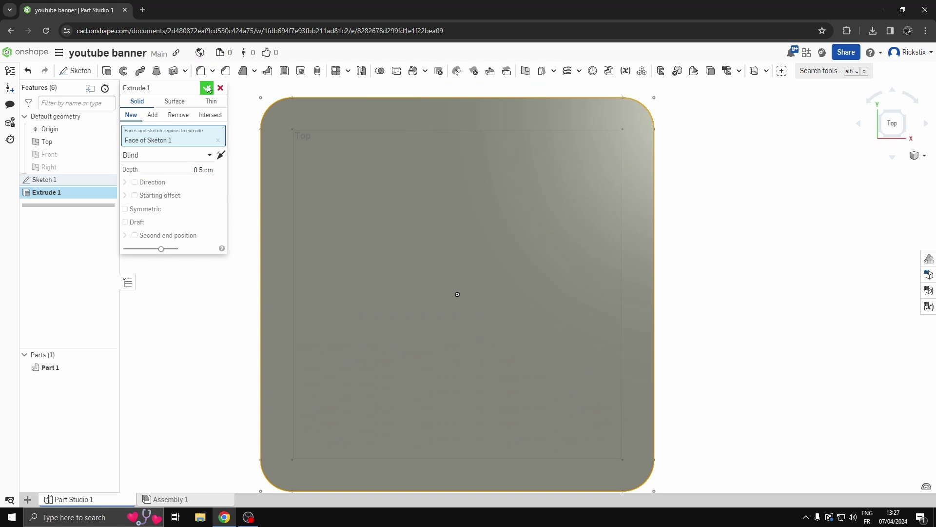
click(206, 89)
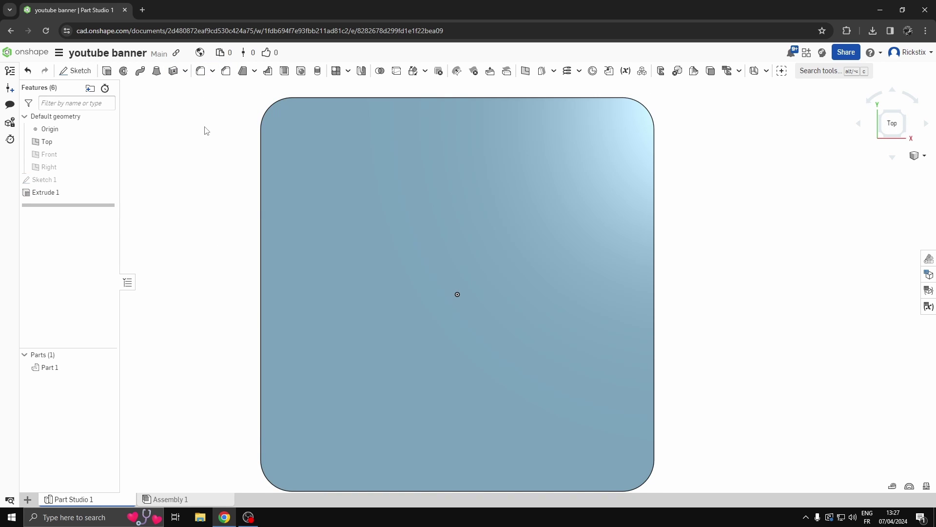
Start a sketch on the plate's top face and add the text "Dream Big" in Allerta Stencil near its upper edge.
click(76, 71)
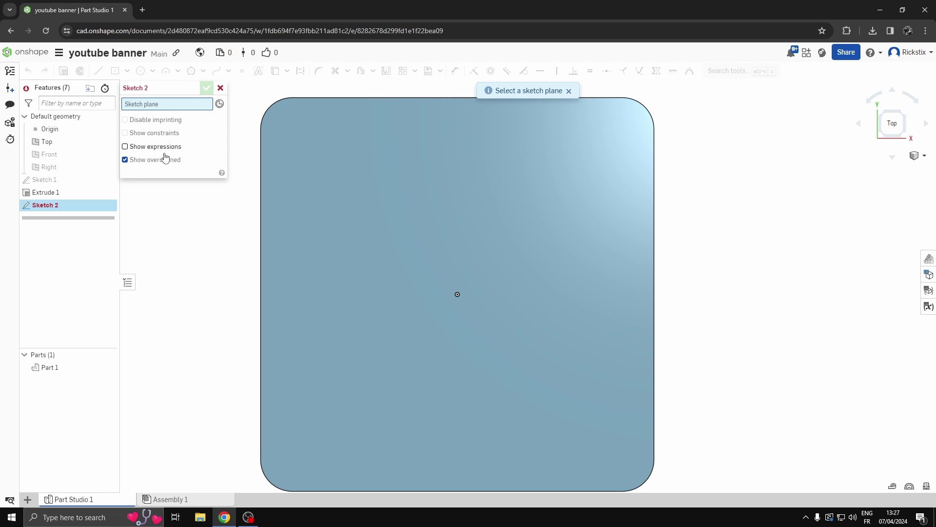
click(385, 192)
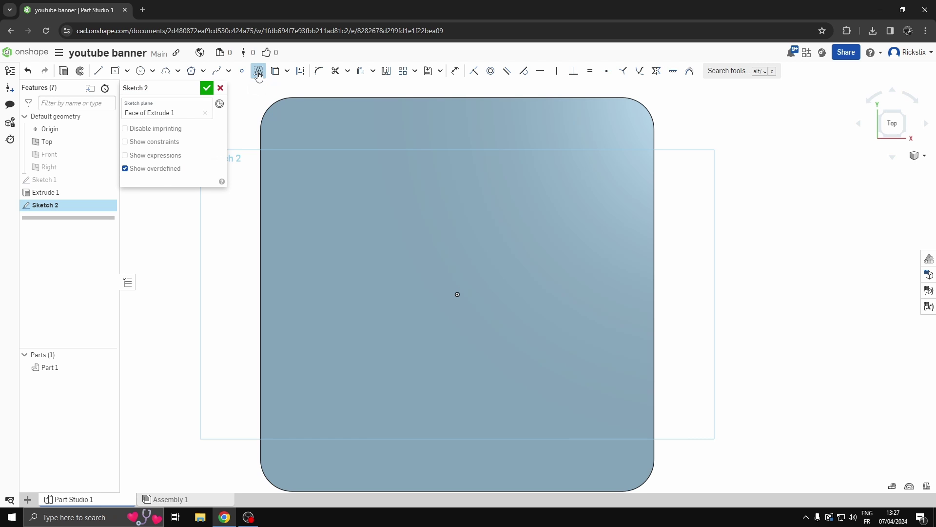
click(258, 72)
drag(349, 196, 628, 249)
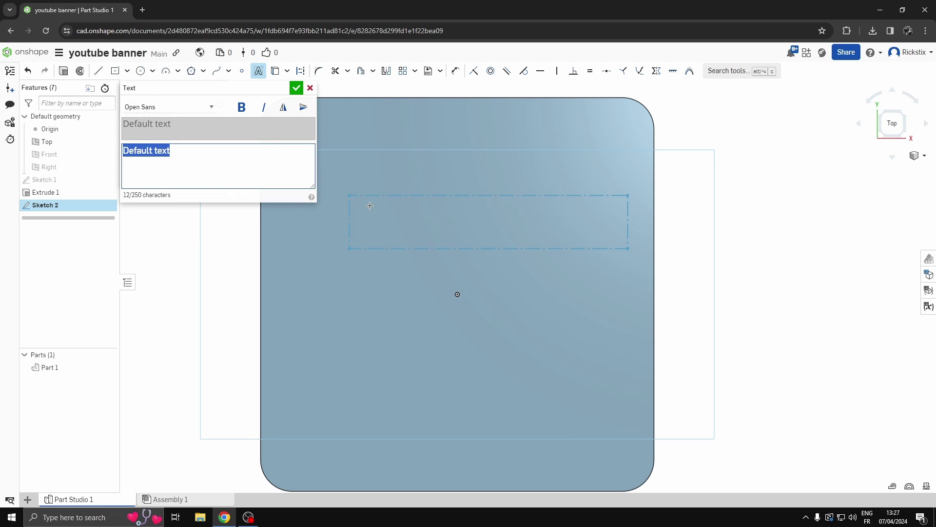
click(205, 107)
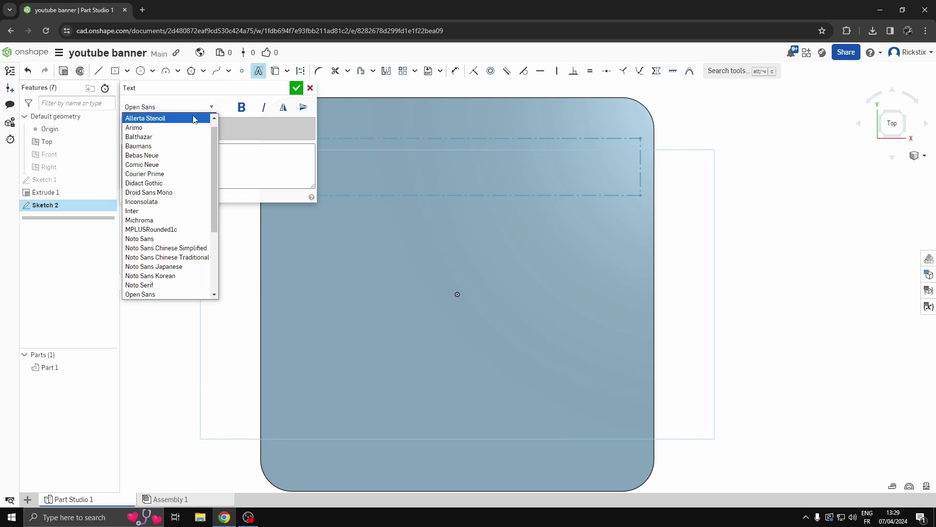
click(161, 119)
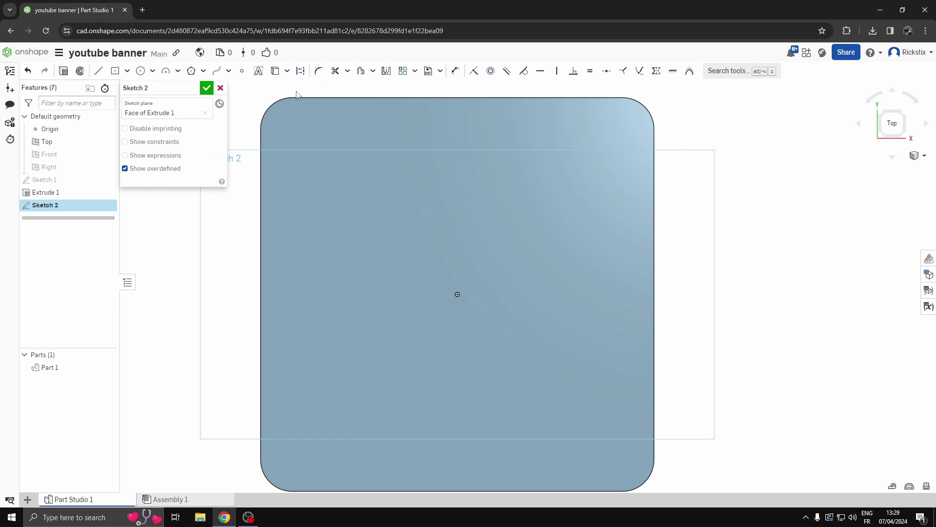
click(296, 88)
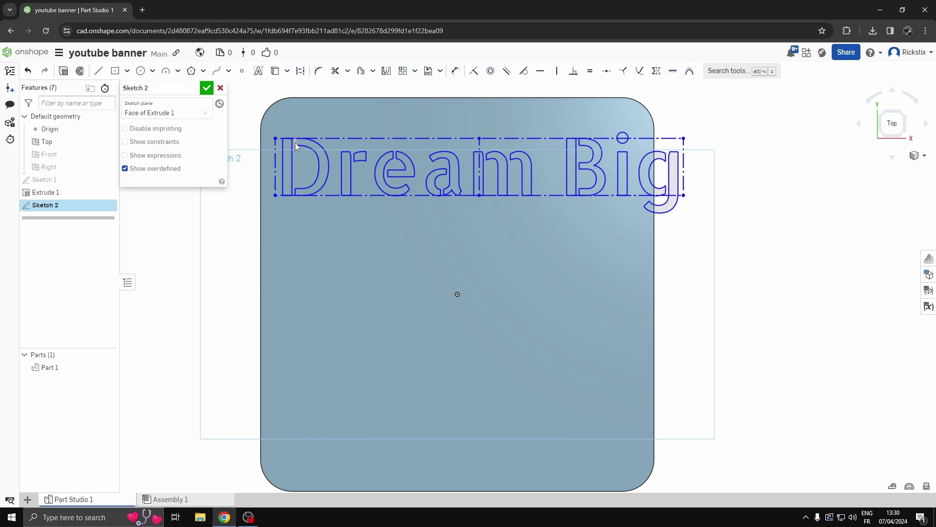
Dimension the width of the "Dream Big" text box to fit inside the plate and centre the text near the upper edge.
click(455, 71)
click(684, 139)
click(678, 107)
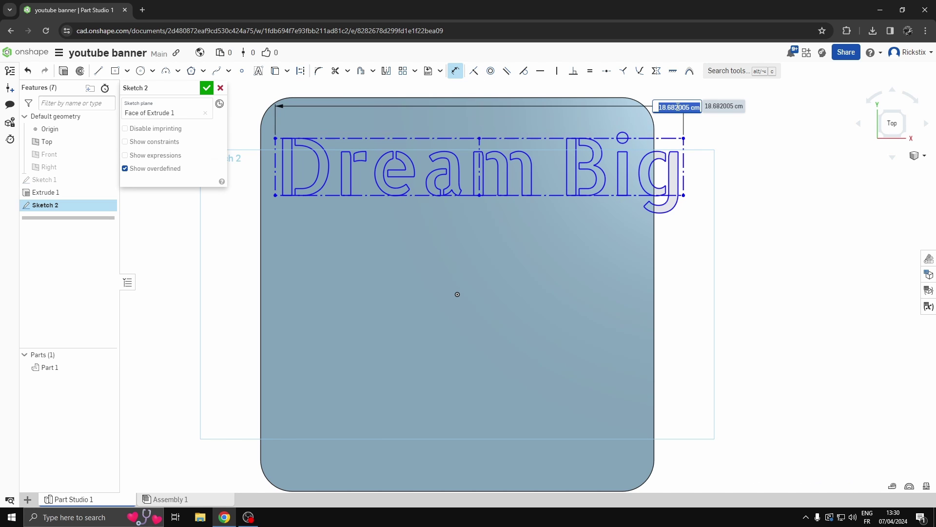
text(16)
key(Return)
drag(651, 163, 633, 142)
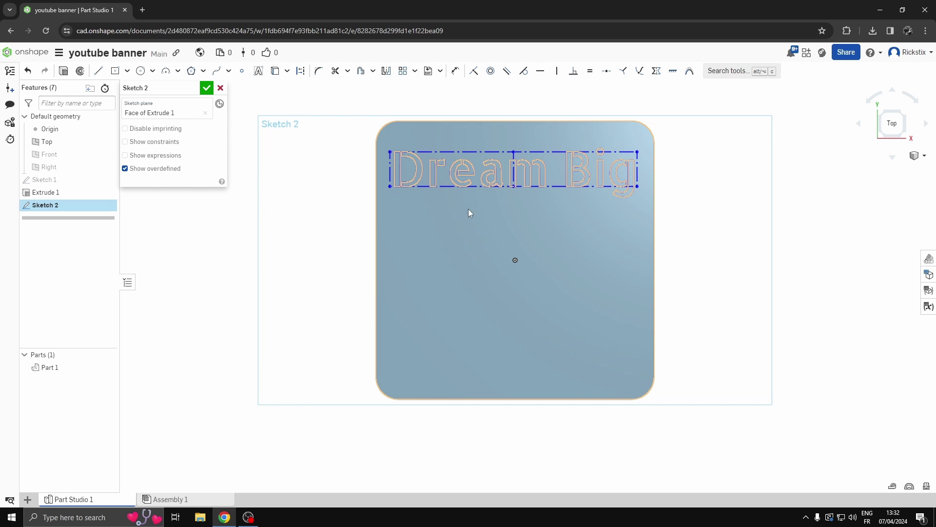
scroll(635, 202, up, 3)
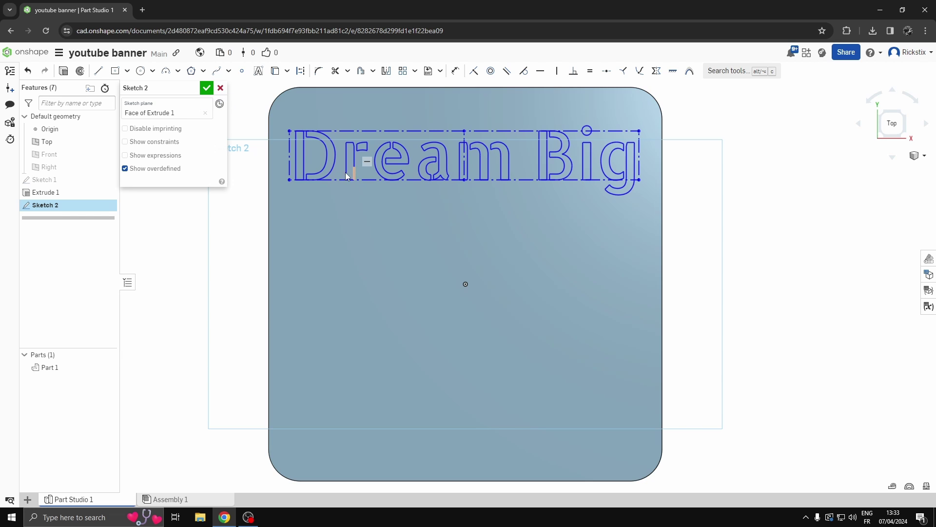
Extrude the "Dream Big" text faces of Sketch 2 as an Add operation with a blind depth of 0.4 cm.
click(64, 72)
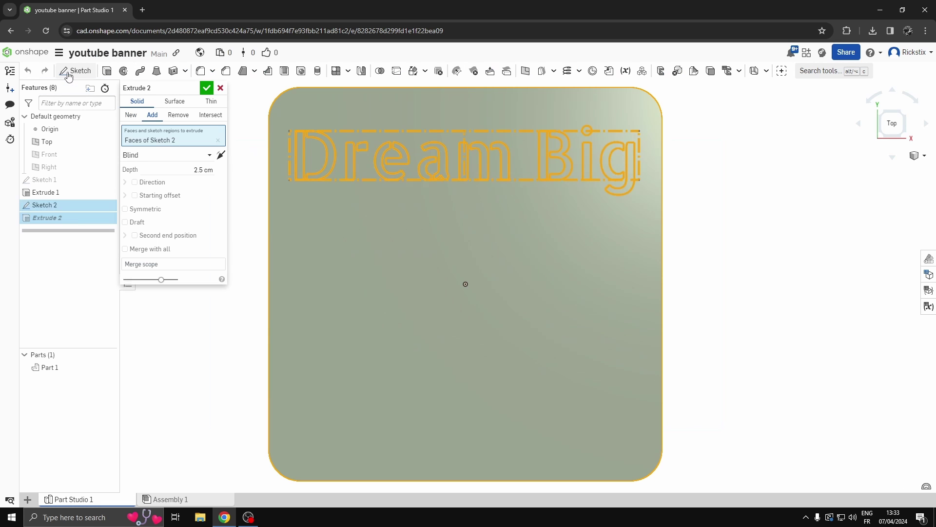
right_drag(390, 266, 419, 261)
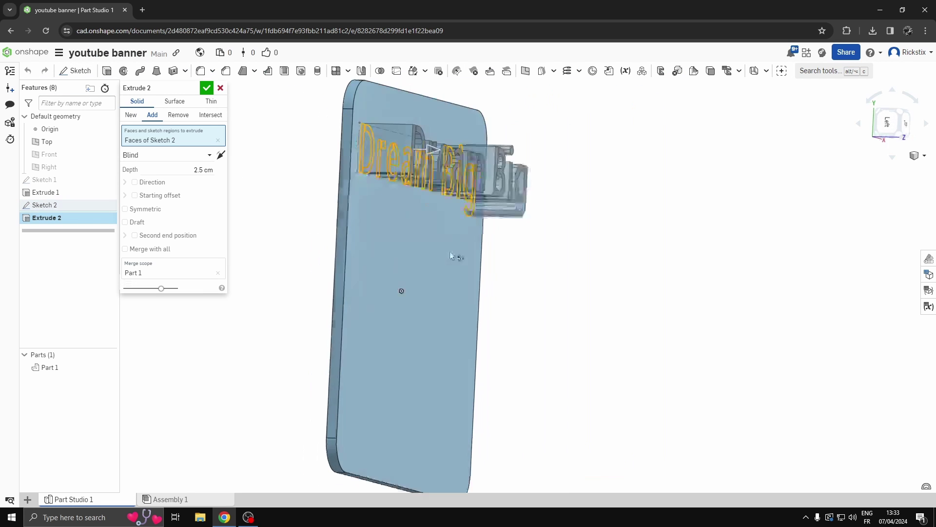
right_drag(456, 253, 382, 254)
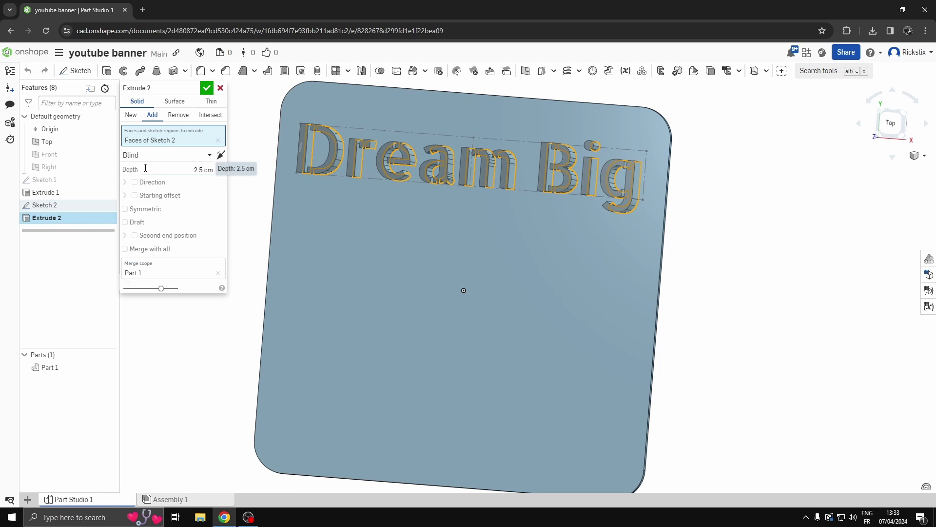
click(205, 170)
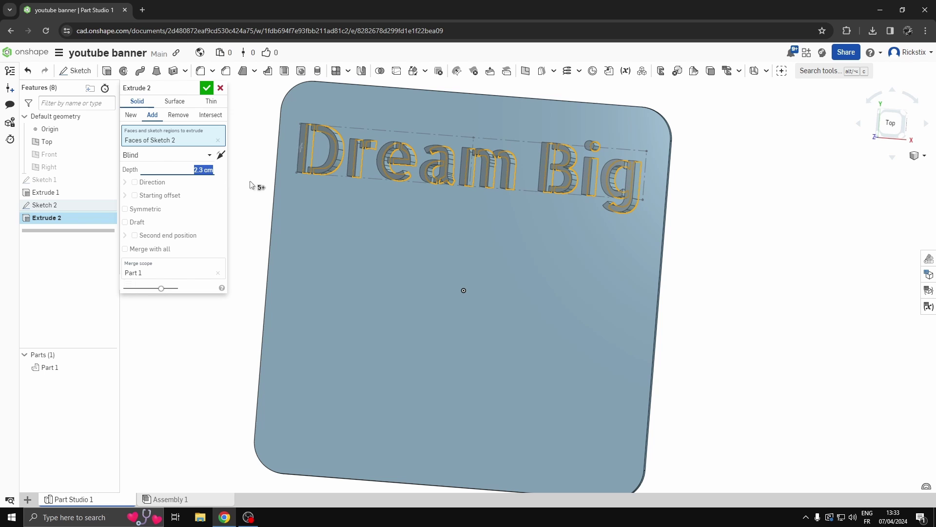
right_drag(257, 187, 334, 193)
scroll(208, 168, down, 5)
scroll(208, 169, down, 5)
scroll(208, 170, down, 6)
key(shift+5)
right_drag(251, 203, 270, 202)
key(Return)
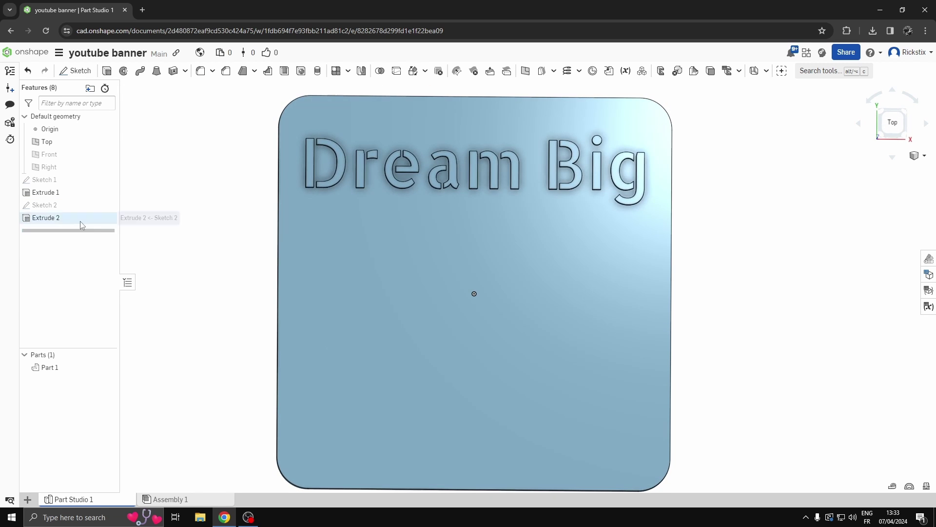
Change the "Dream Big" extrusion to Remove, deep enough to cut the letters through the plate.
double_click(77, 221)
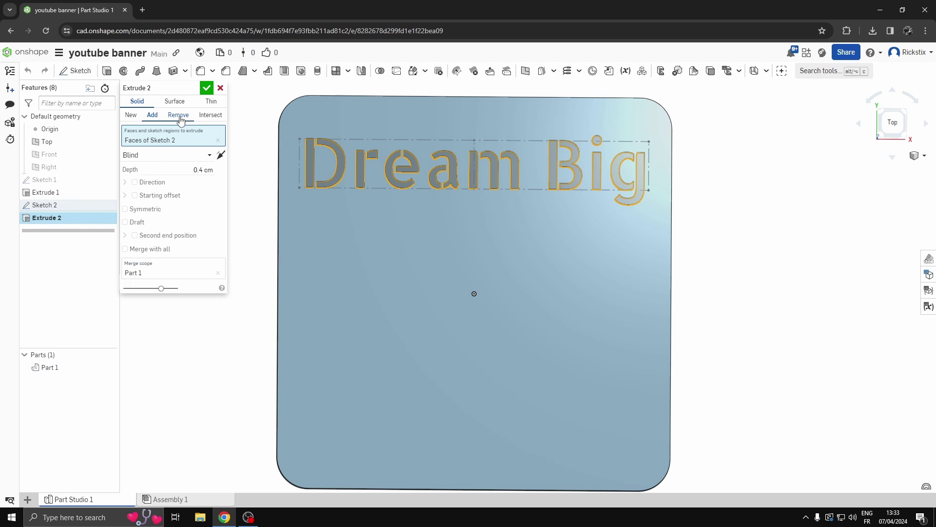
click(179, 115)
right_drag(254, 190, 422, 160)
drag(423, 160, 351, 159)
right_drag(349, 210, 261, 219)
click(207, 89)
Start a sketch on the plate's top face and add large bold Open Sans text "1.M" across its centre.
middle_drag(769, 281, 727, 289)
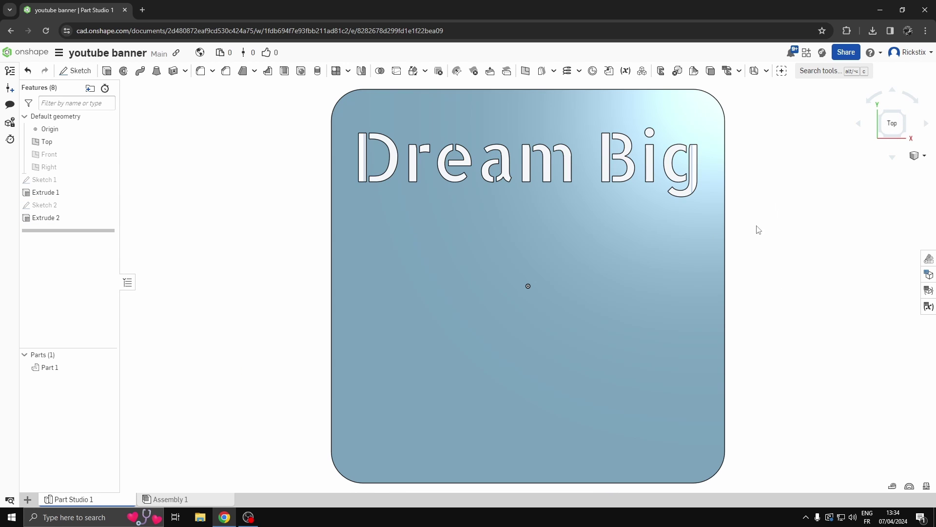
mouse_move(794, 220)
right_down()
mouse_move(760, 231)
mouse_move(730, 211)
mouse_move(664, 230)
mouse_move(619, 207)
mouse_move(654, 199)
mouse_move(799, 202)
right_up()
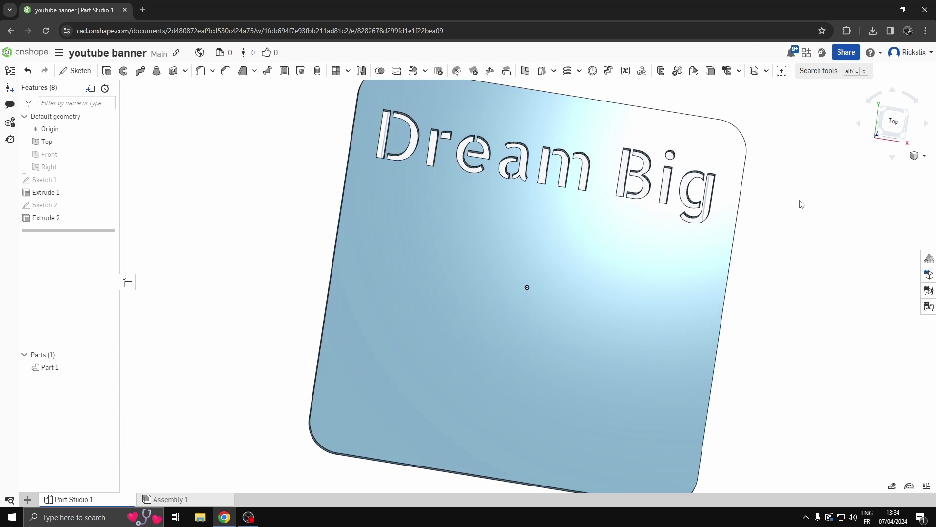
click(893, 122)
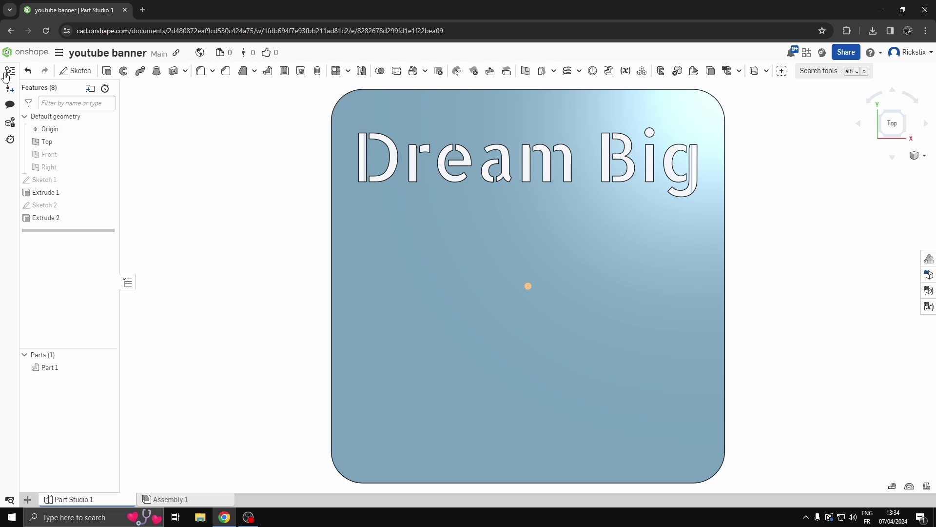
click(75, 71)
click(417, 260)
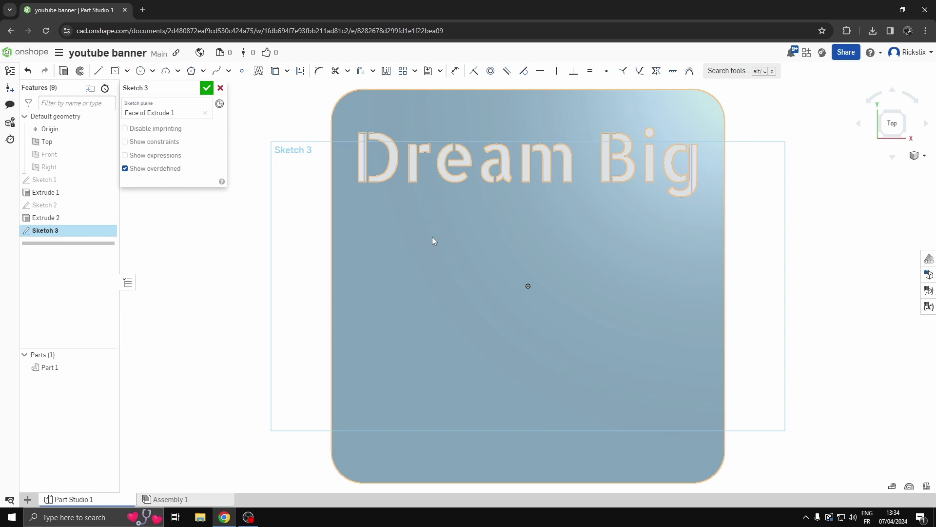
drag(436, 233, 643, 318)
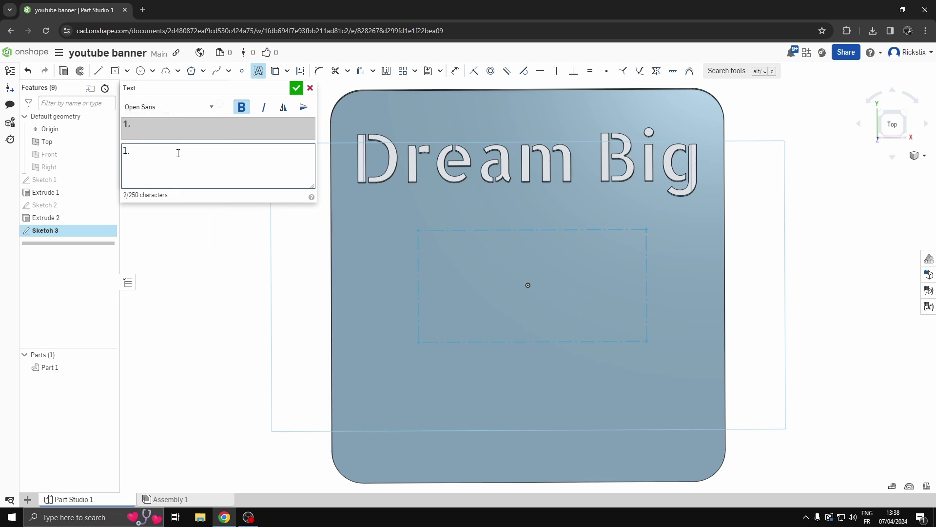
text(M)
drag(647, 341, 681, 339)
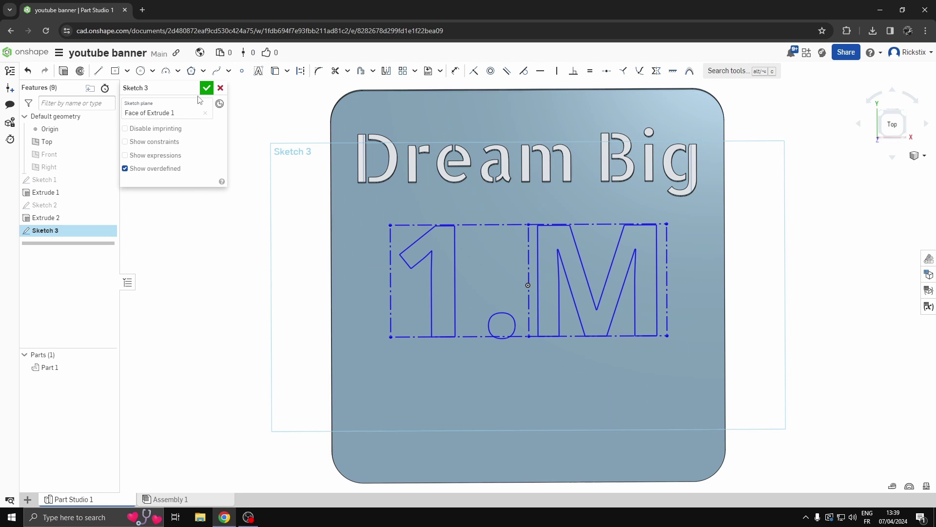
click(207, 89)
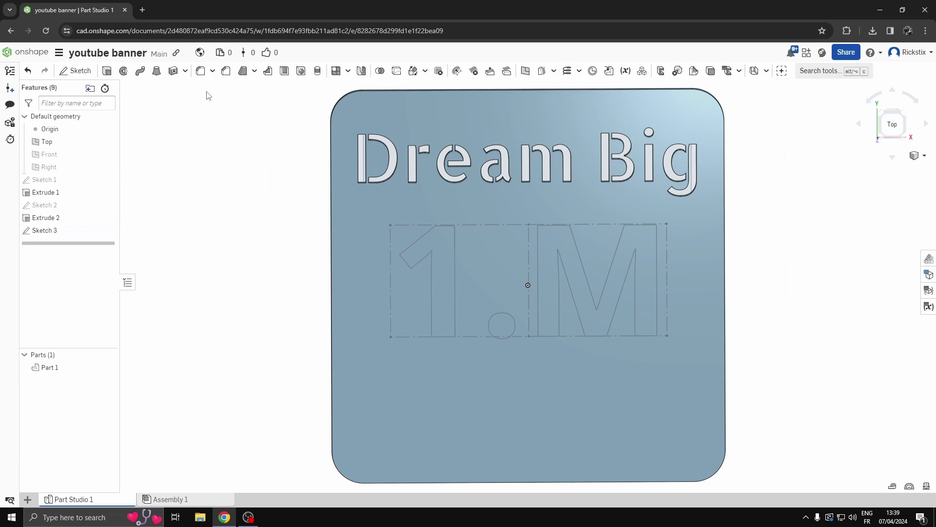
Cut the "1.M" text through the plate with a blind Remove extrusion about 3.91 cm deep.
key(shift+e)
click(207, 88)
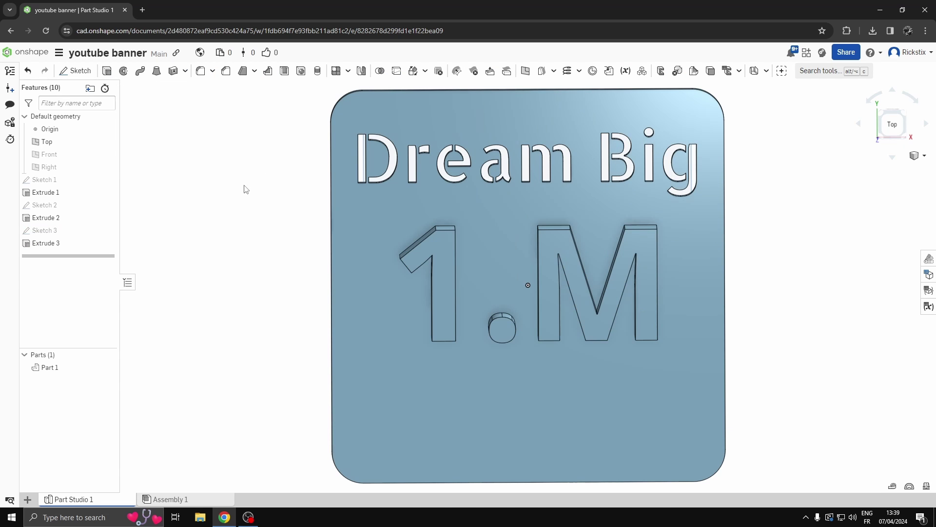
right_drag(269, 326, 291, 315)
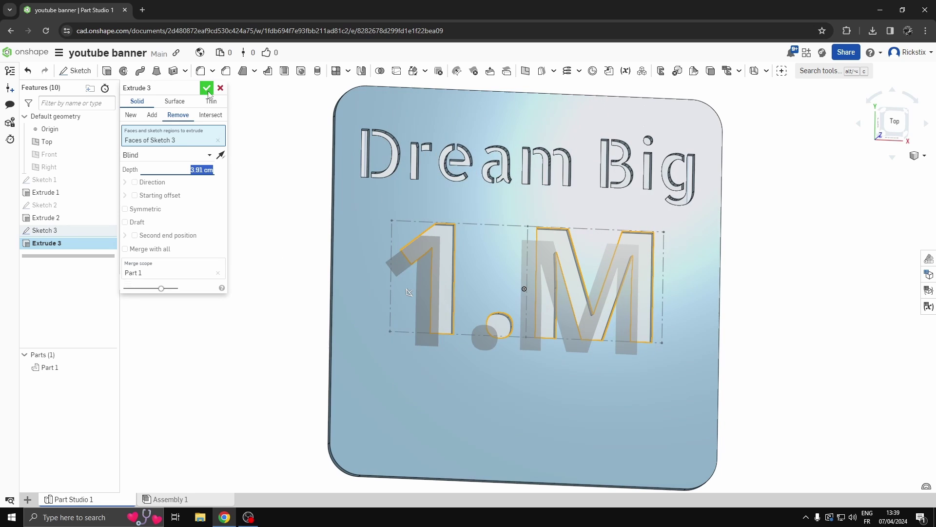
click(206, 92)
click(207, 89)
key(shift+5)
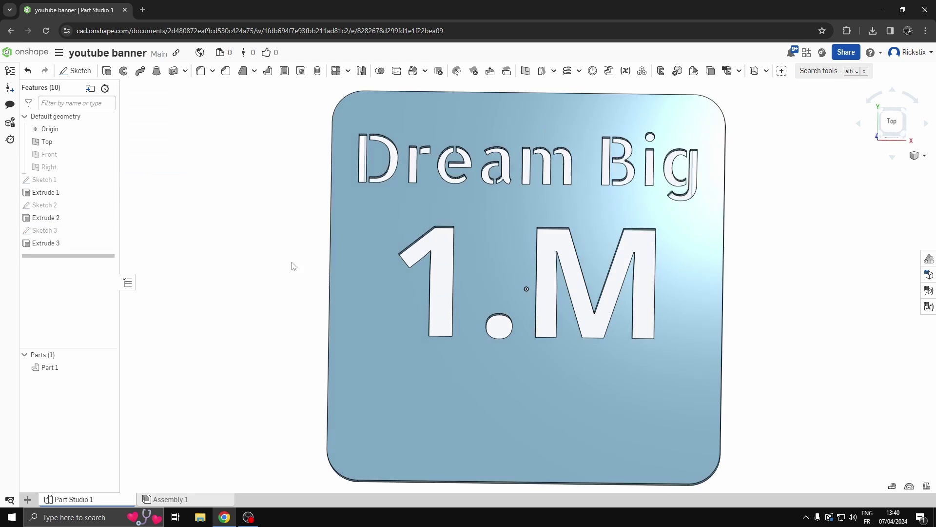
Start a sketch on the plate's top face and add the text "Waysiders" in Allerta Stencil near its lower edge.
middle_drag(695, 216, 633, 205)
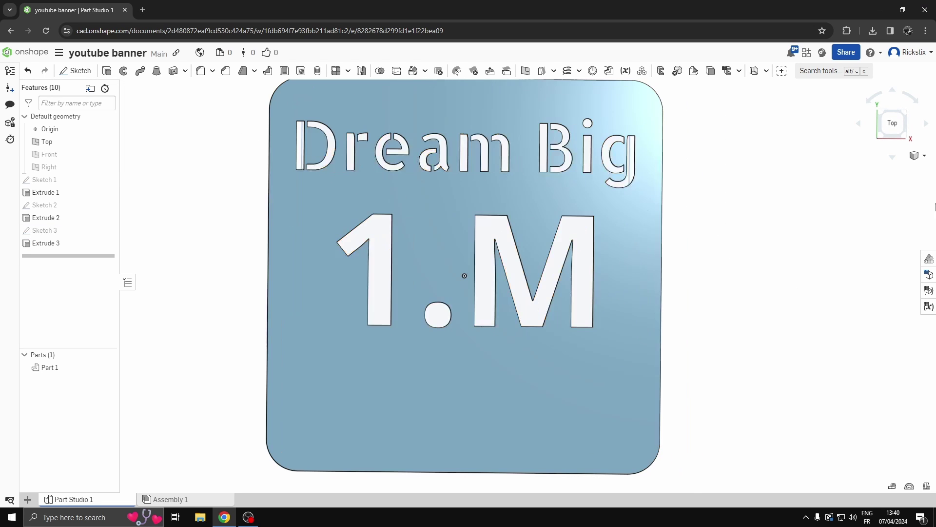
click(902, 131)
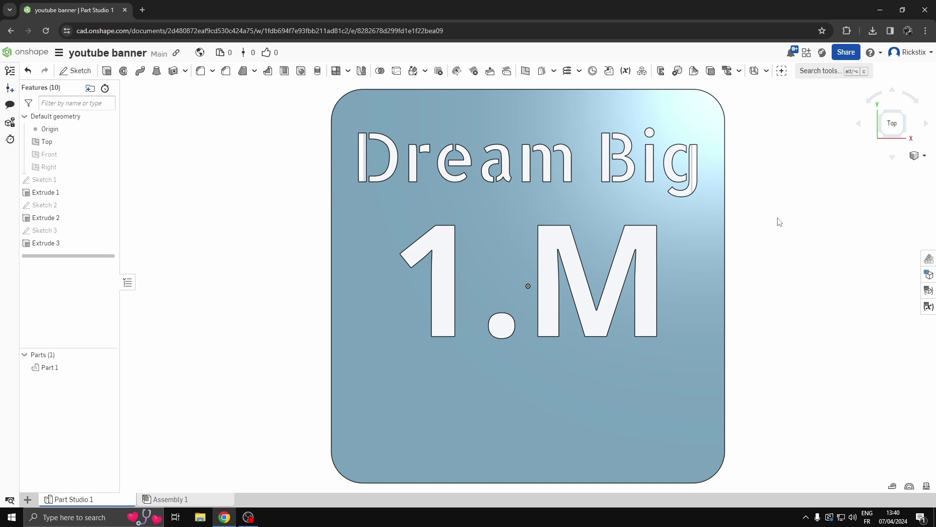
click(75, 71)
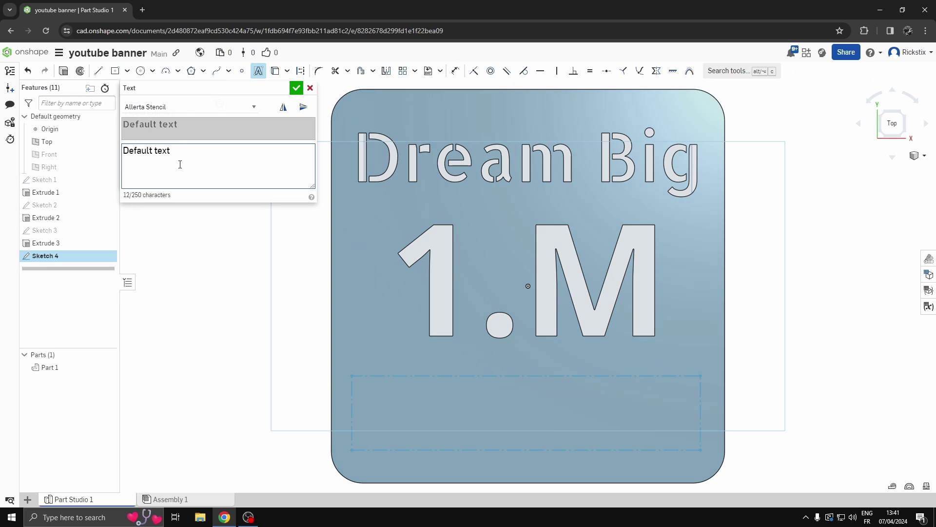
key(BackSpace)
key(BackSpace)
key(BackSpace)
key(BackSpace)
key(BackSpace)
key(BackSpace)
key(BackSpace)
key(BackSpace)
key(BackSpace)
key(BackSpace)
key(BackSpace)
key(BackSpace)
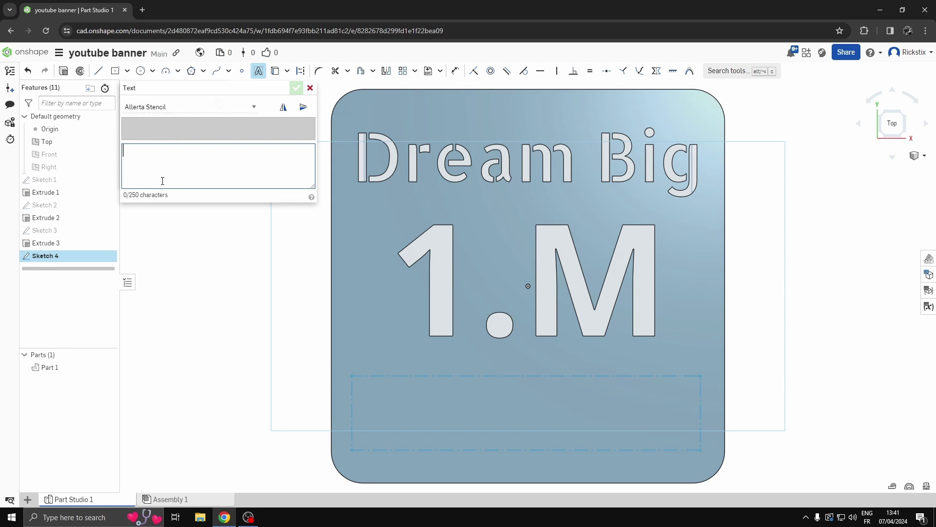
text(Waysiders)
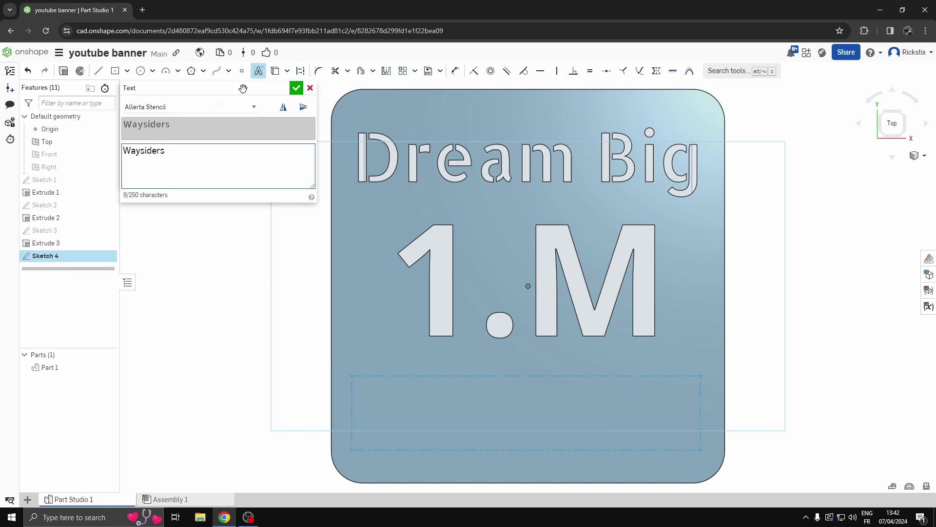
click(296, 87)
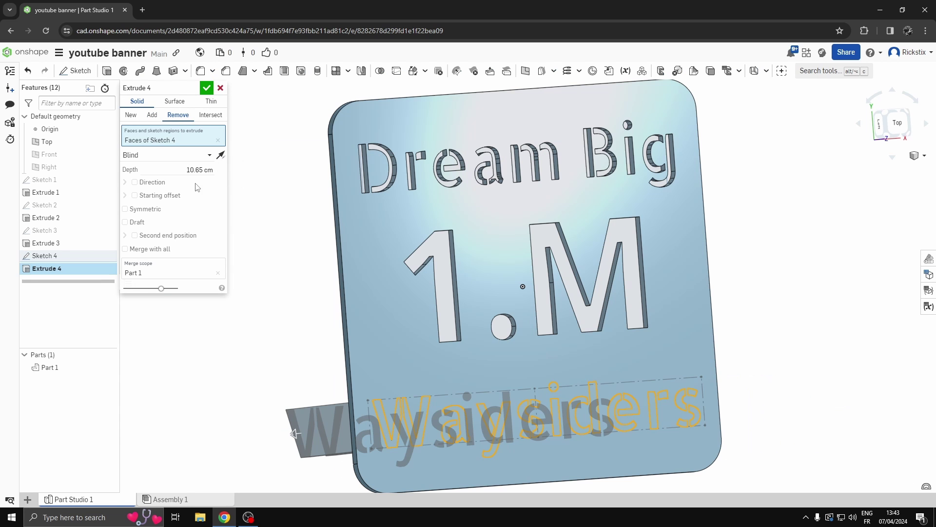
Cut the "Waysiders" text through the plate with a blind Remove extrusion about 10.65 cm deep.
click(209, 89)
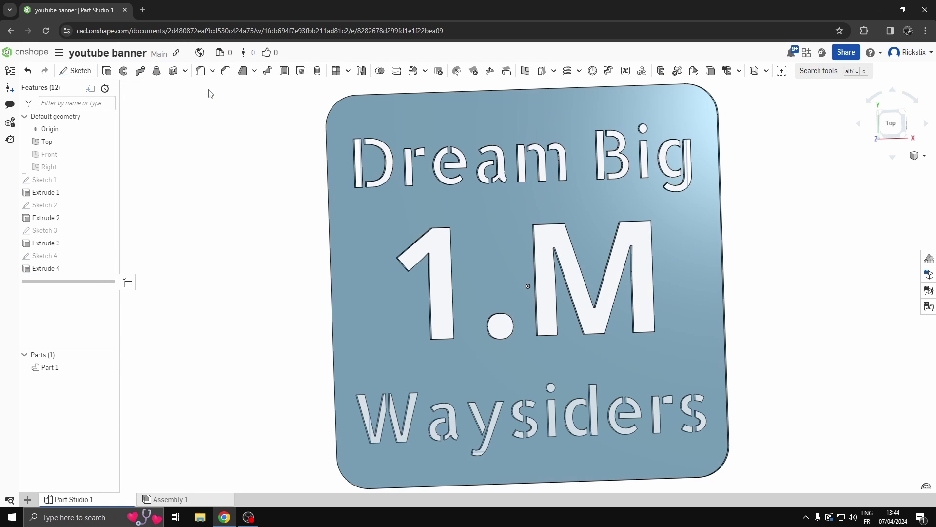
right_drag(786, 313, 790, 319)
click(893, 127)
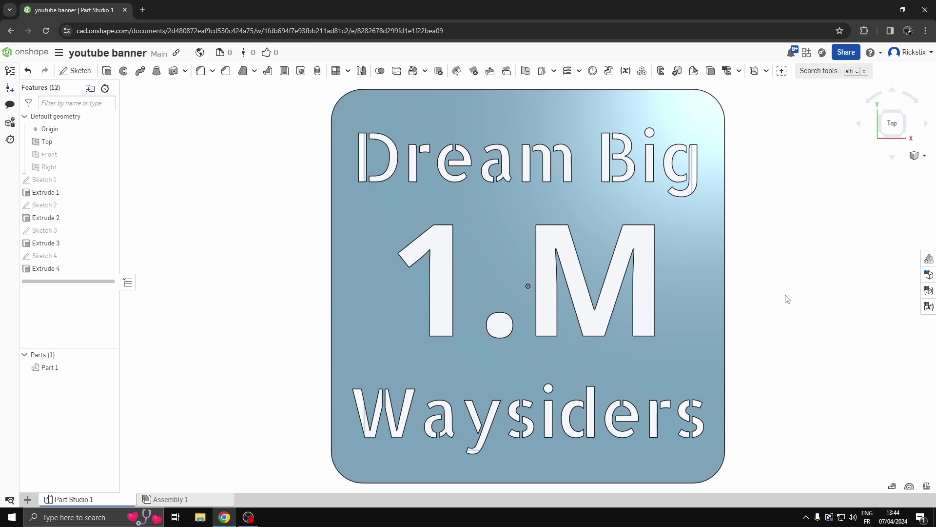
middle_drag(809, 288, 723, 291)
mouse_move(751, 292)
right_down()
mouse_move(627, 295)
mouse_move(747, 294)
mouse_move(754, 309)
right_up()
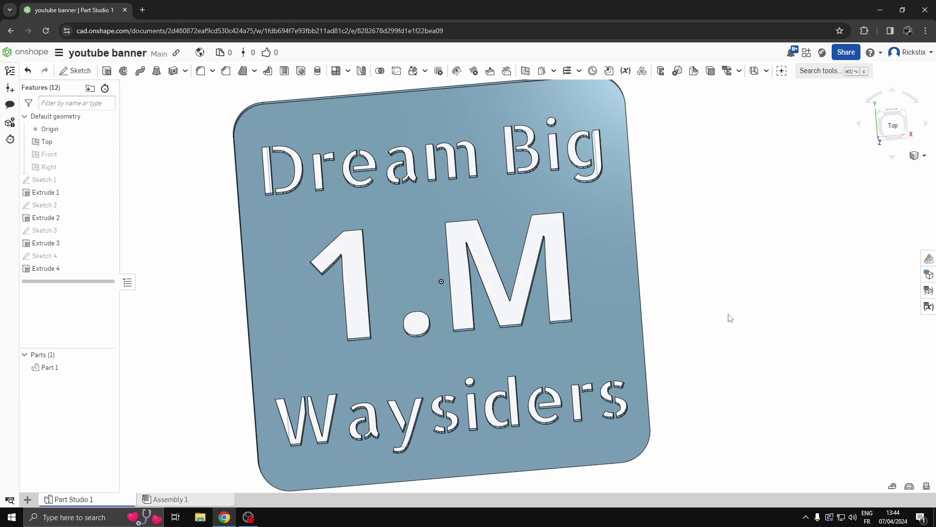
key(shift+5)
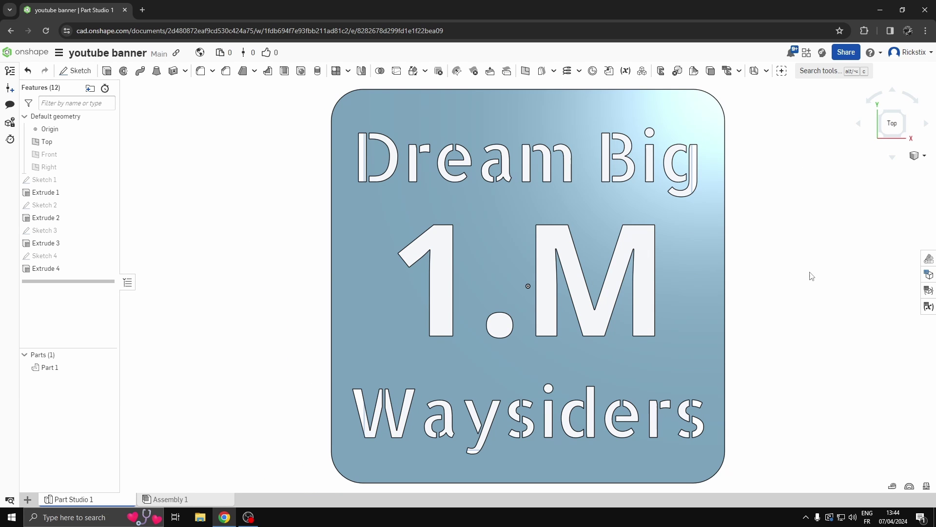